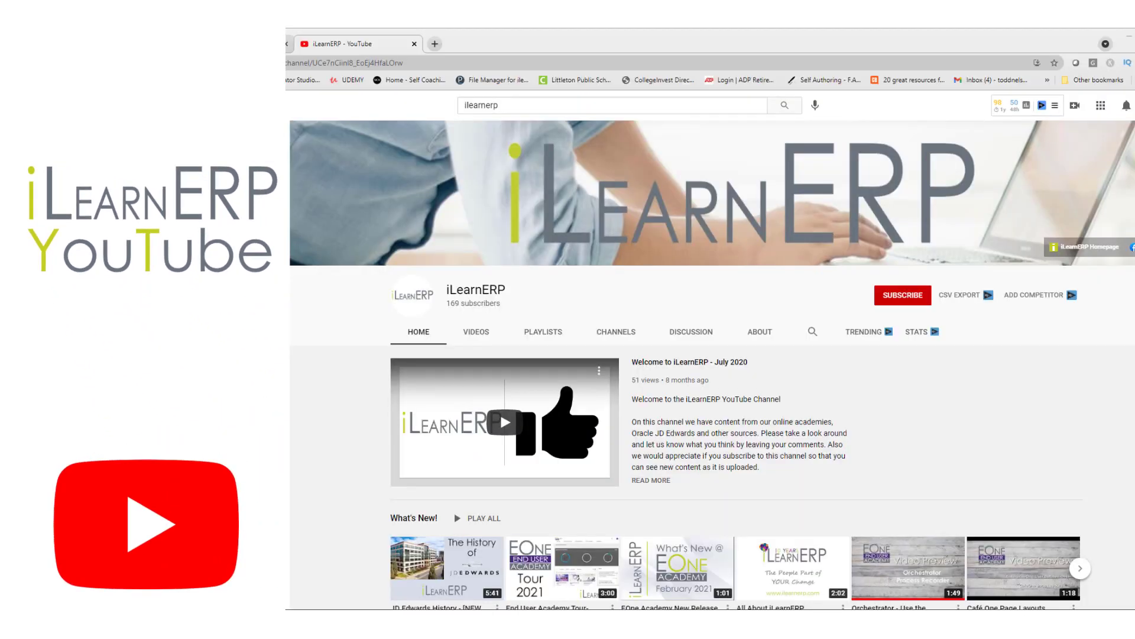
Scroll the iLearnERP Home tab past What's New, EOne Academy and End User Academy to DAS University and UPK
scroll(499, 410, down, 3)
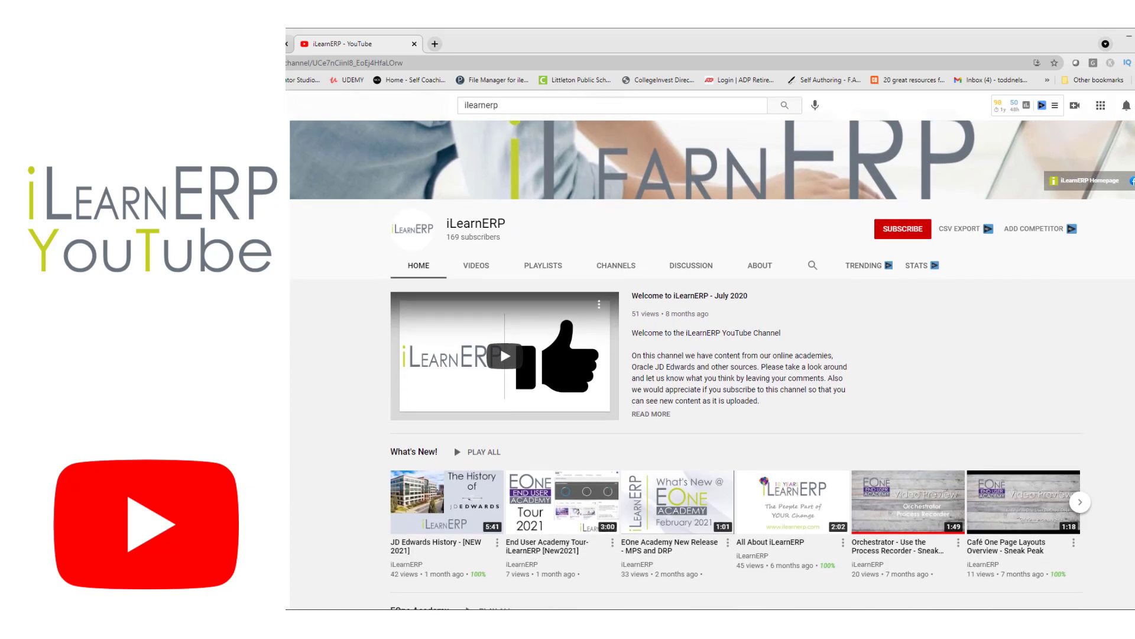
scroll(712, 364, down, 3)
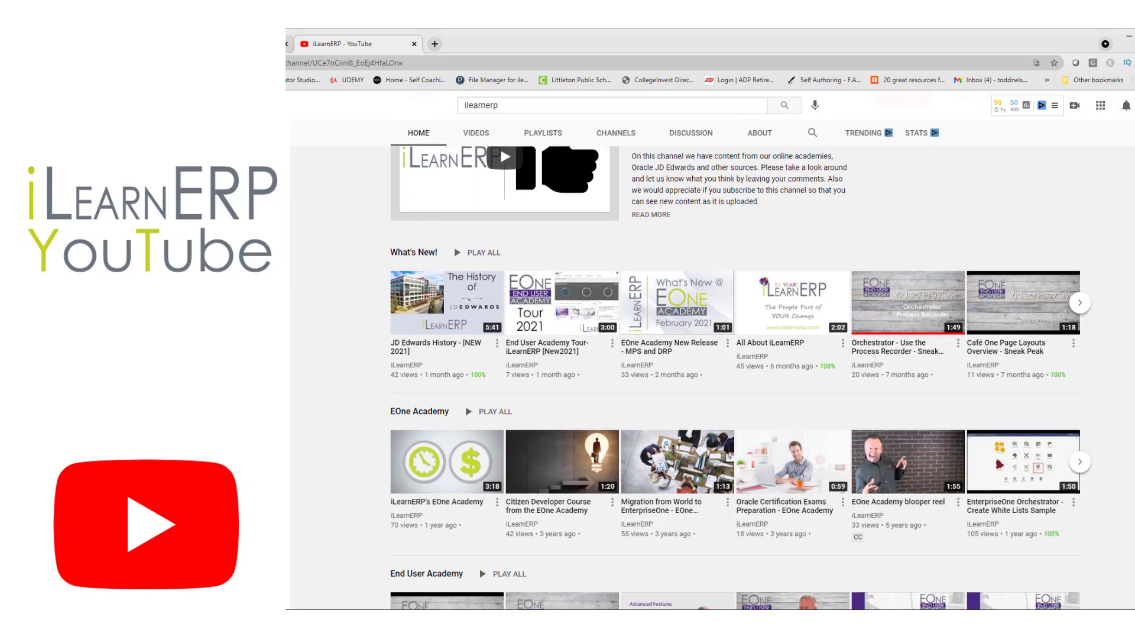
scroll(741, 378, down, 4)
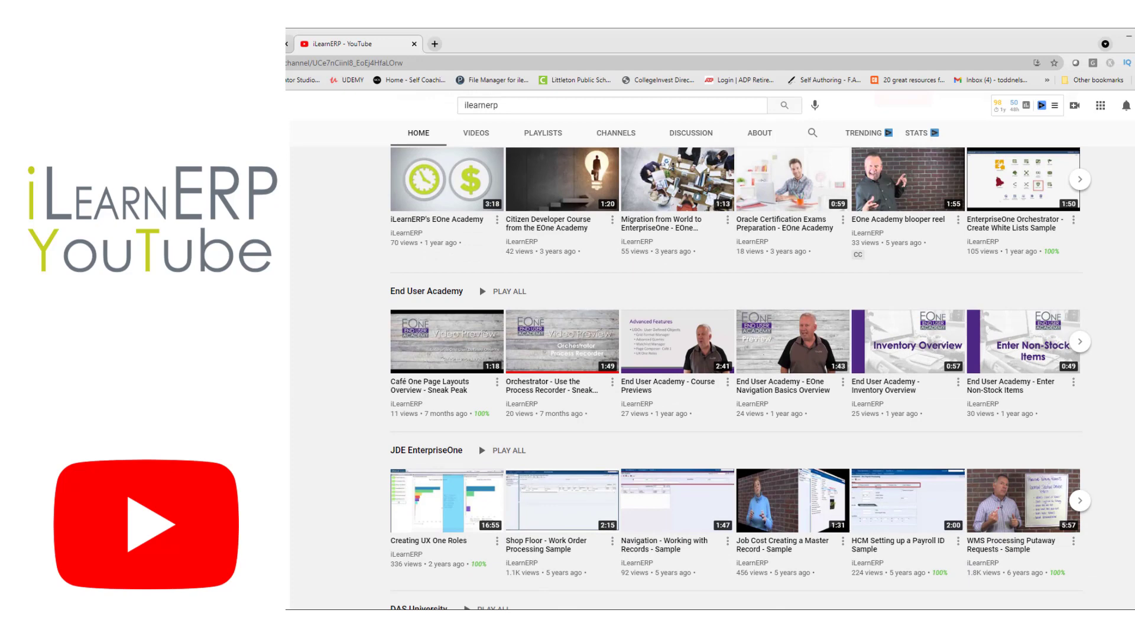
scroll(741, 378, down, 5)
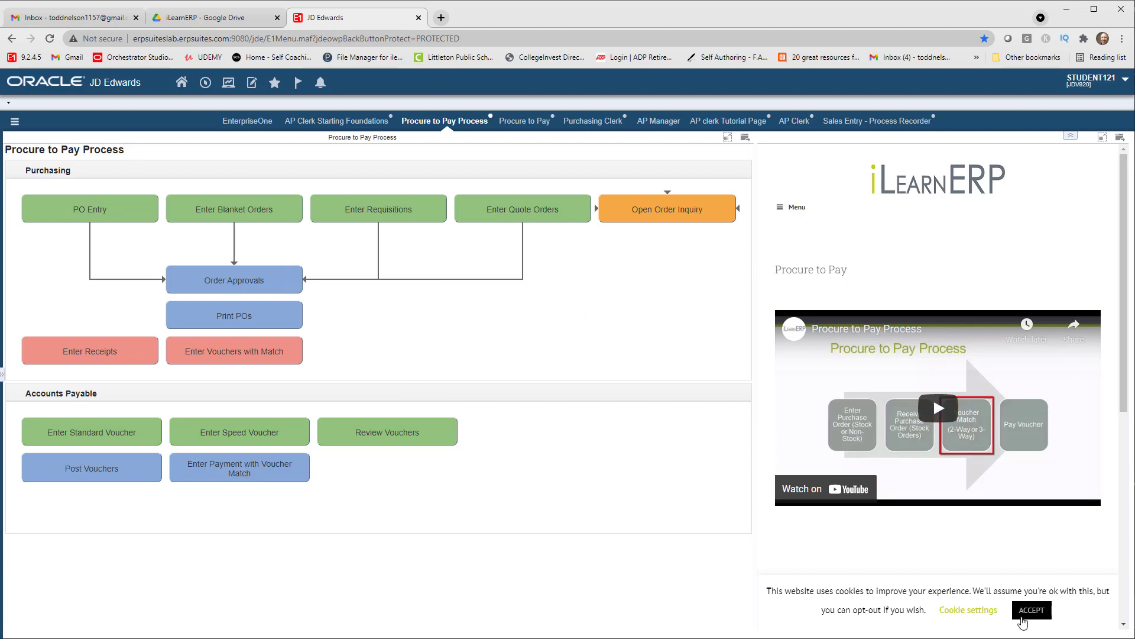
Accept the cookie notice and play the embedded Procure to Pay Process video
click(1029, 611)
click(936, 414)
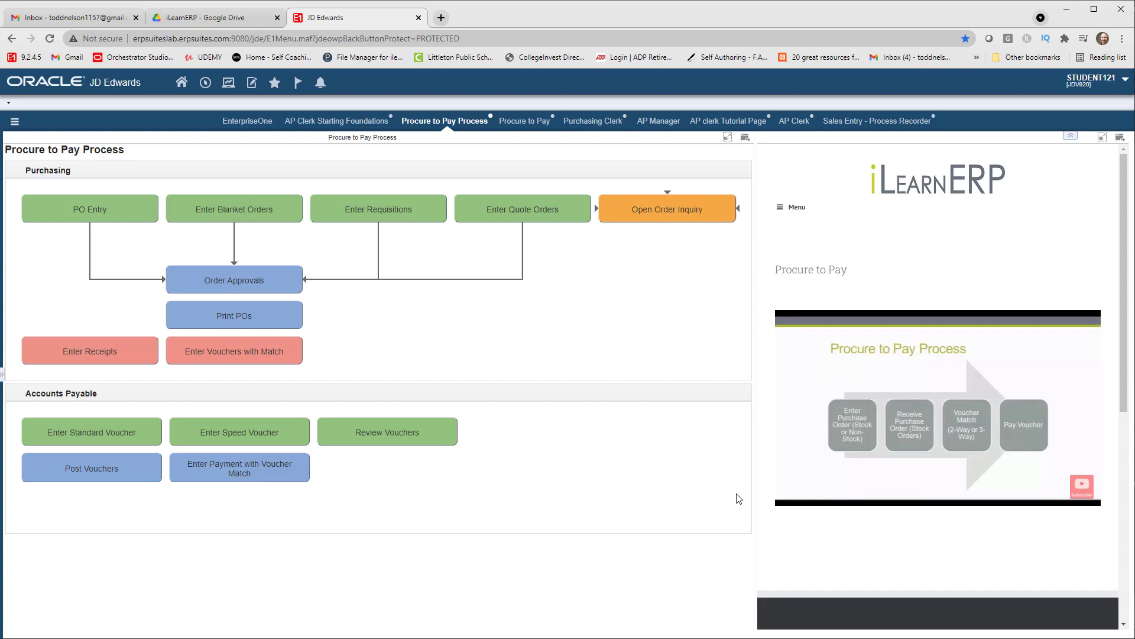
mouse_move(798, 498)
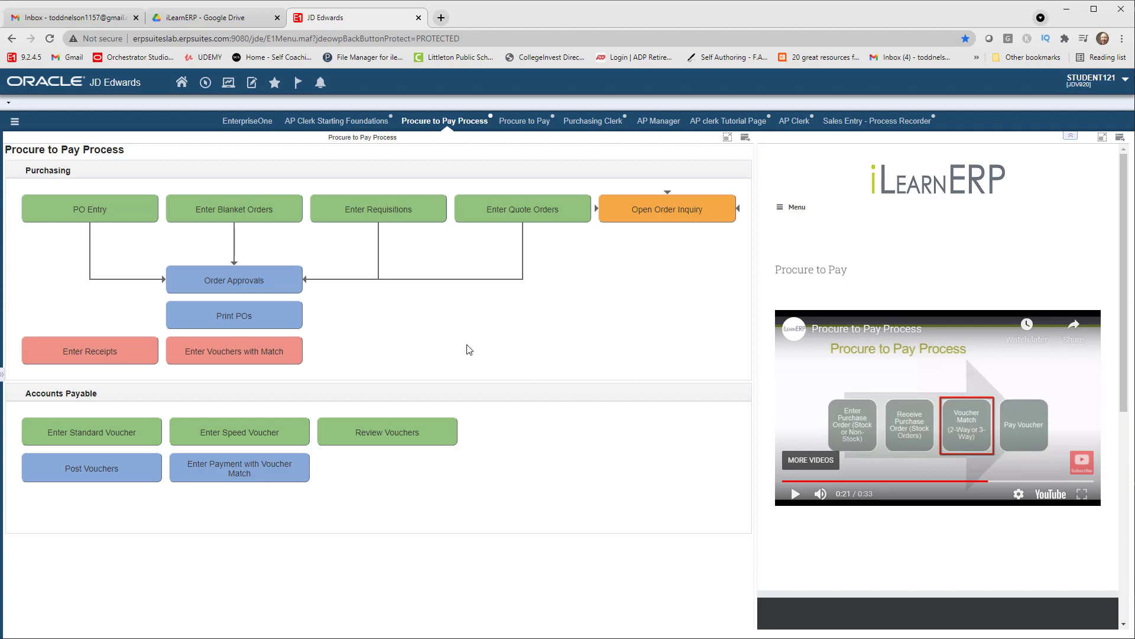
Open STUDENT121 > My Content > My Pages, then close the page list without changes
click(1091, 83)
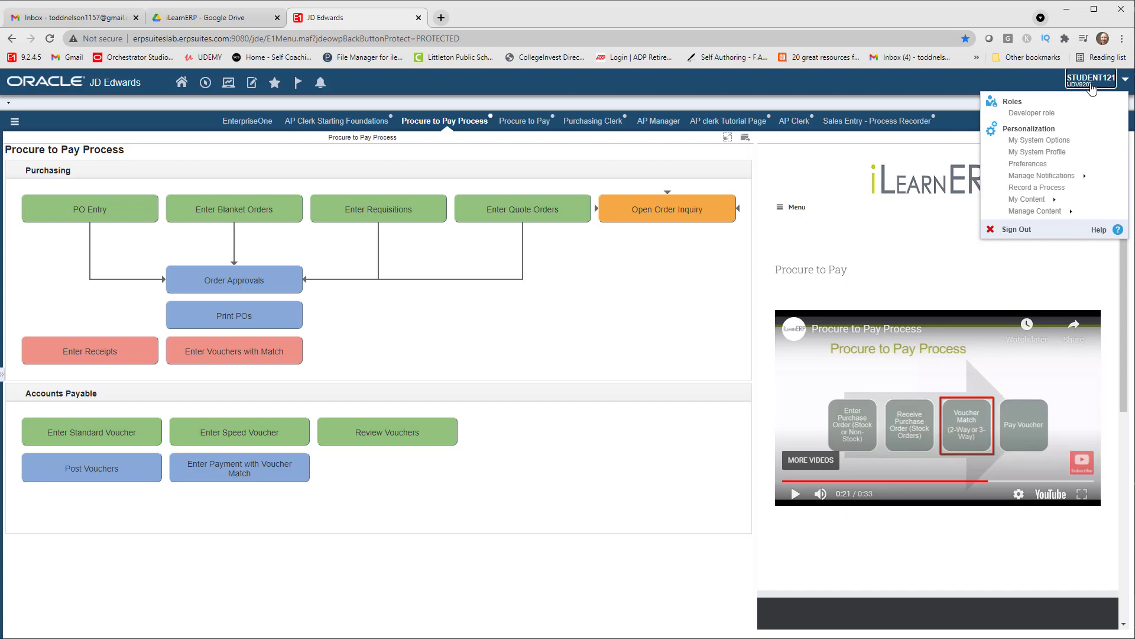
click(1027, 200)
click(1026, 211)
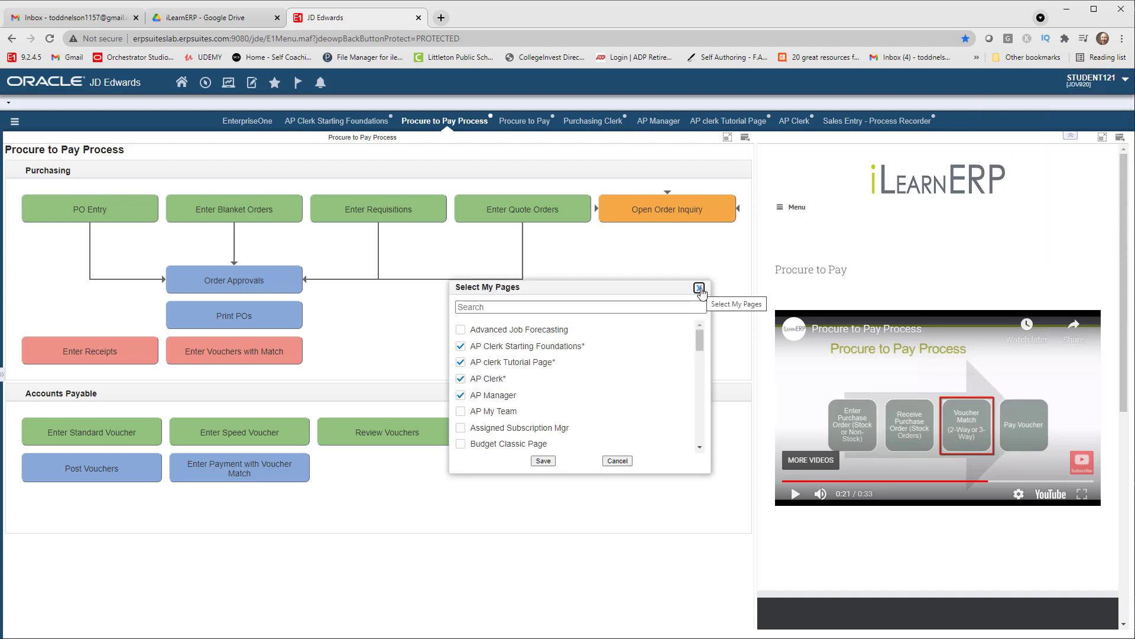
click(700, 289)
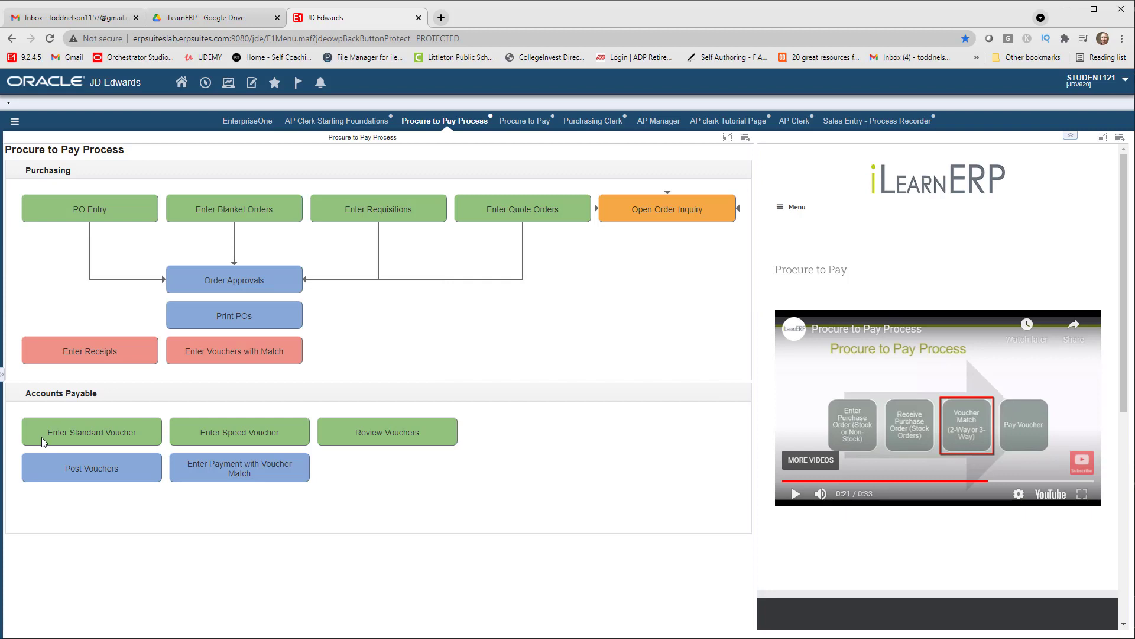
Launch Enter Standard Voucher and choose Edit Form Layout for Supplier Ledger Inquiry from the STUDENT121 menu
click(74, 438)
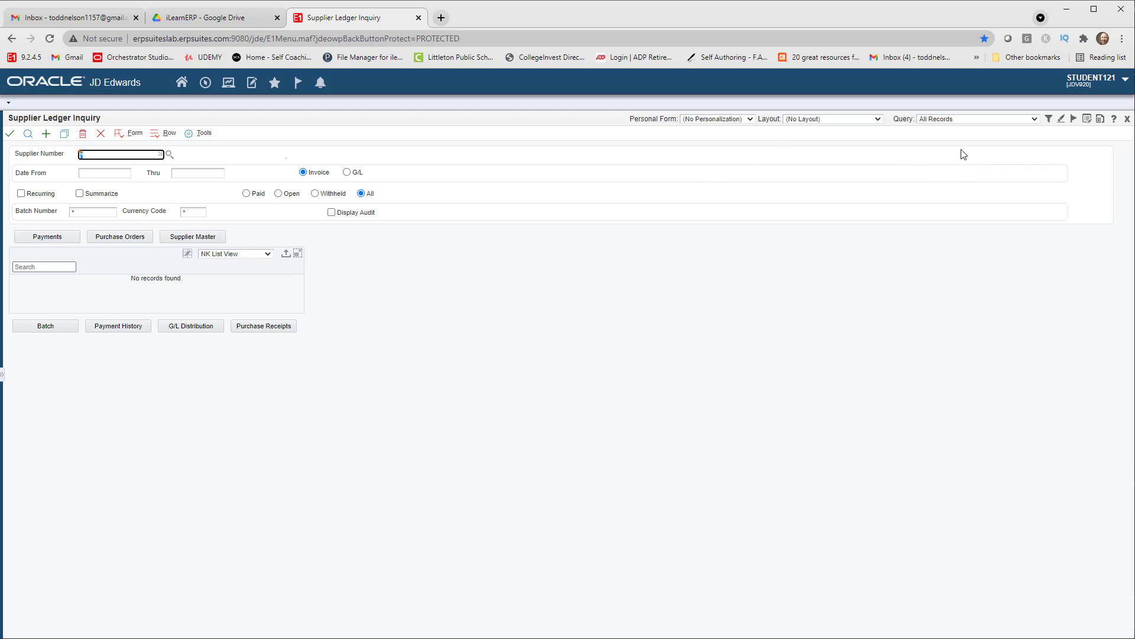
click(1080, 81)
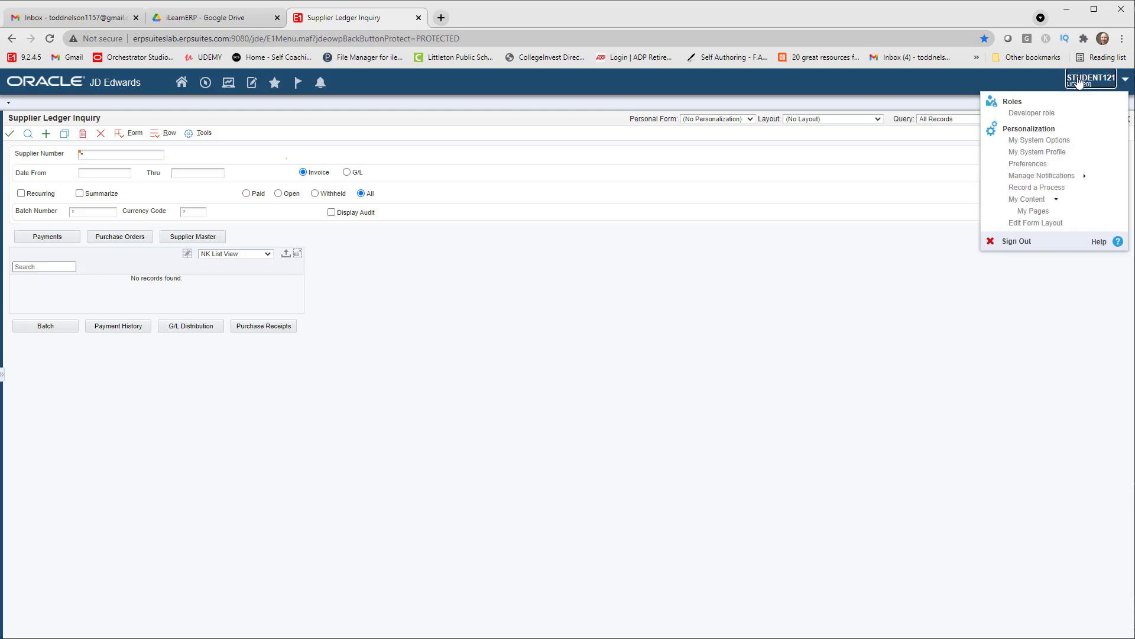
click(1038, 229)
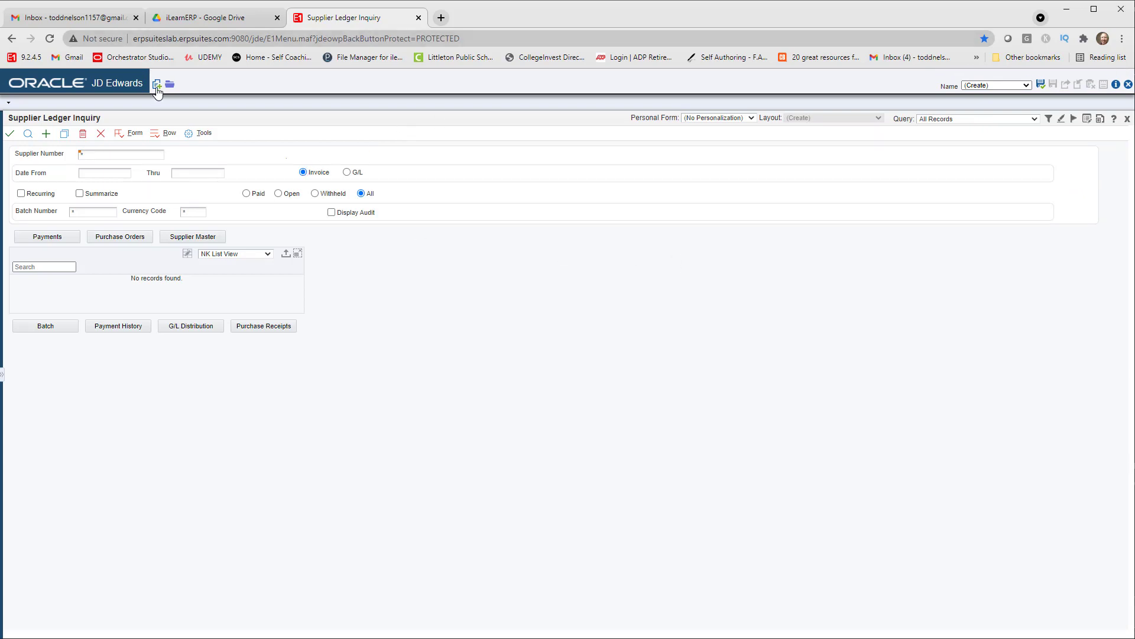
click(157, 85)
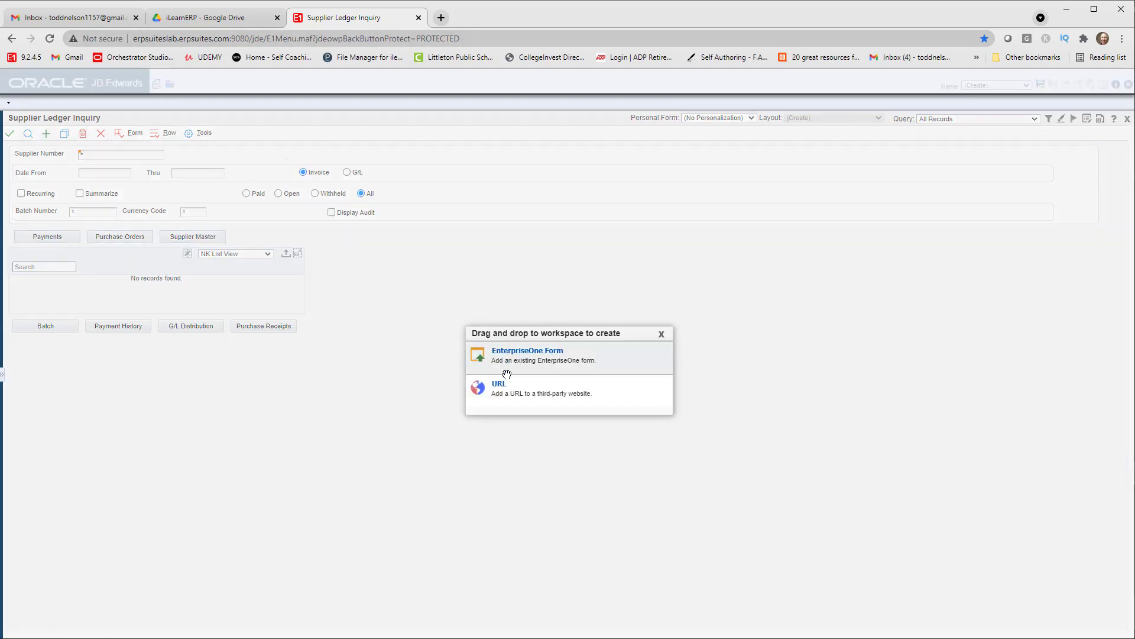
drag(504, 388, 669, 382)
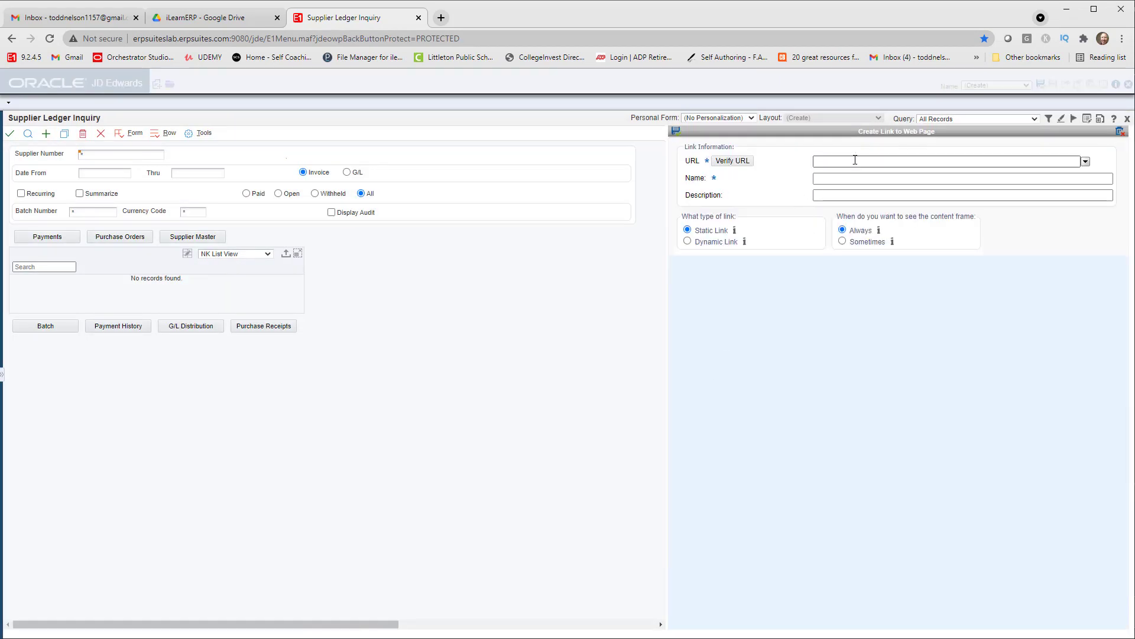
click(855, 162)
text(http://www.ilearnerp.com/ux-one-training-4/)
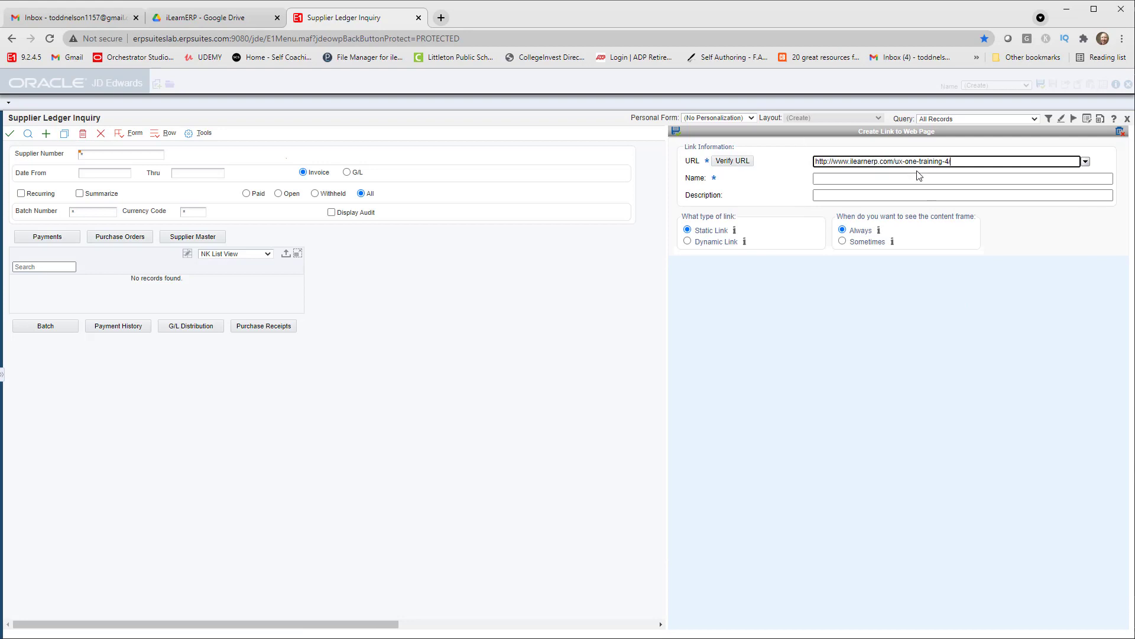
click(914, 178)
text(P)
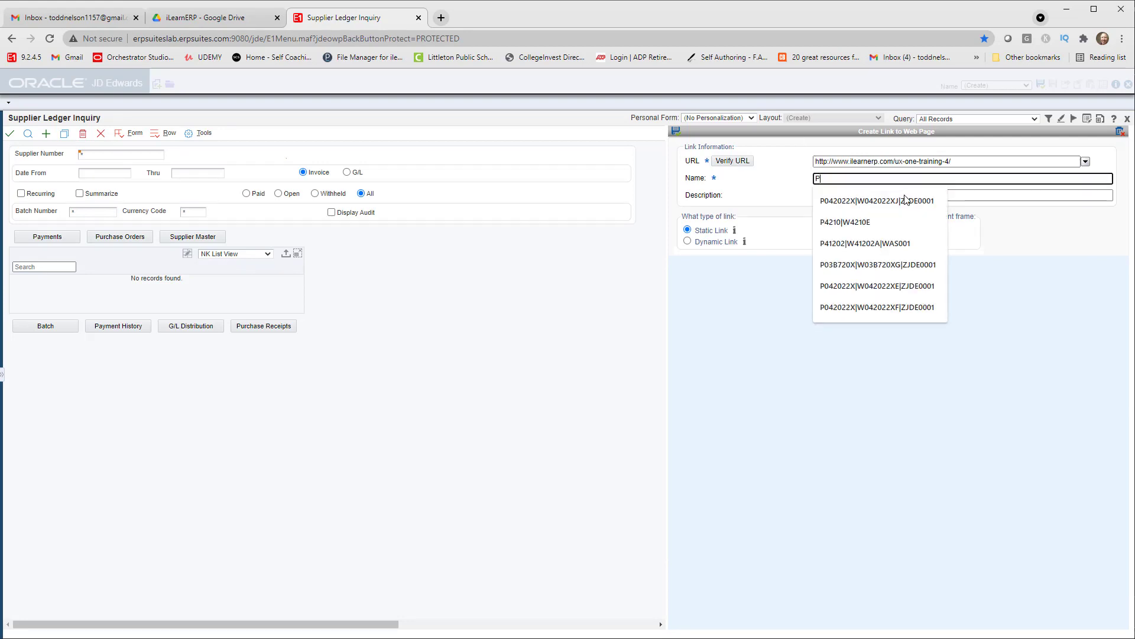
text(rocure to Pay)
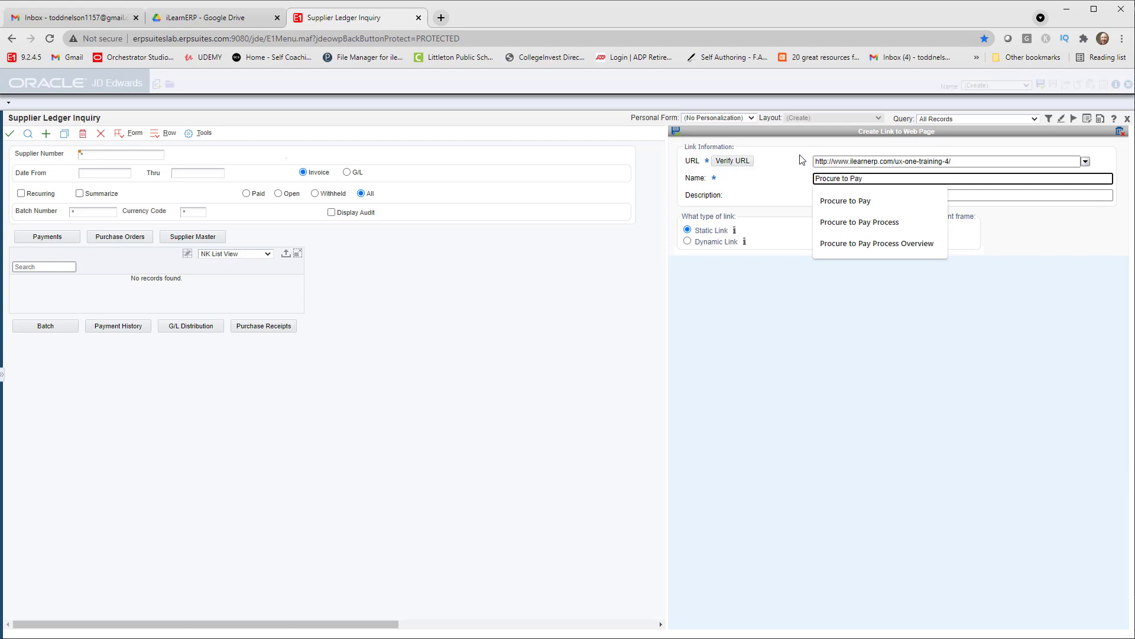
click(800, 176)
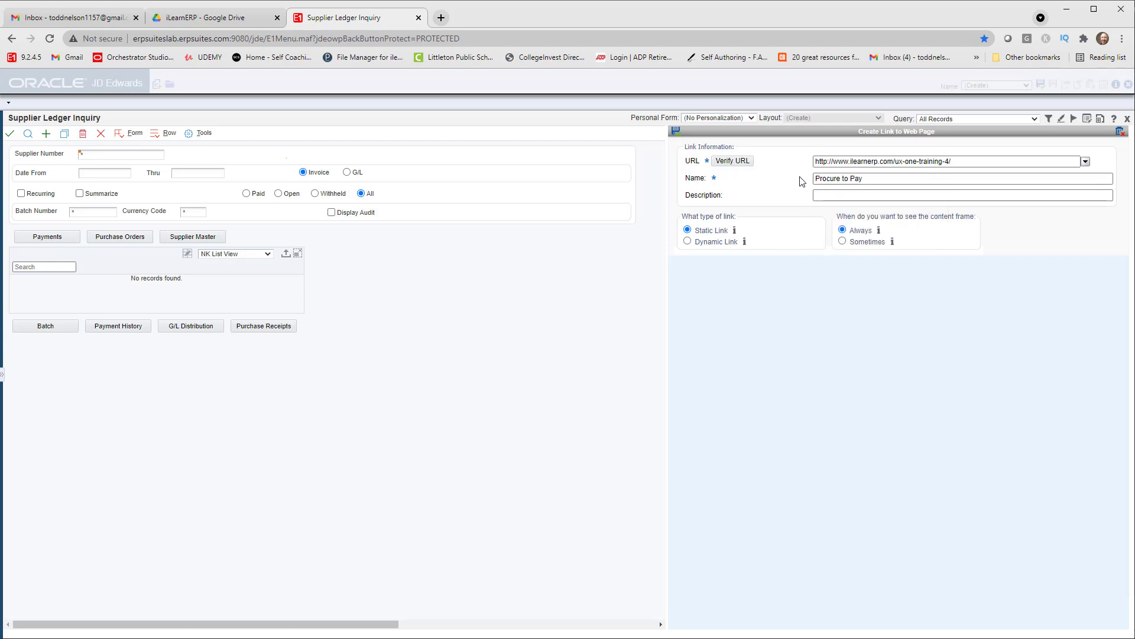
click(728, 163)
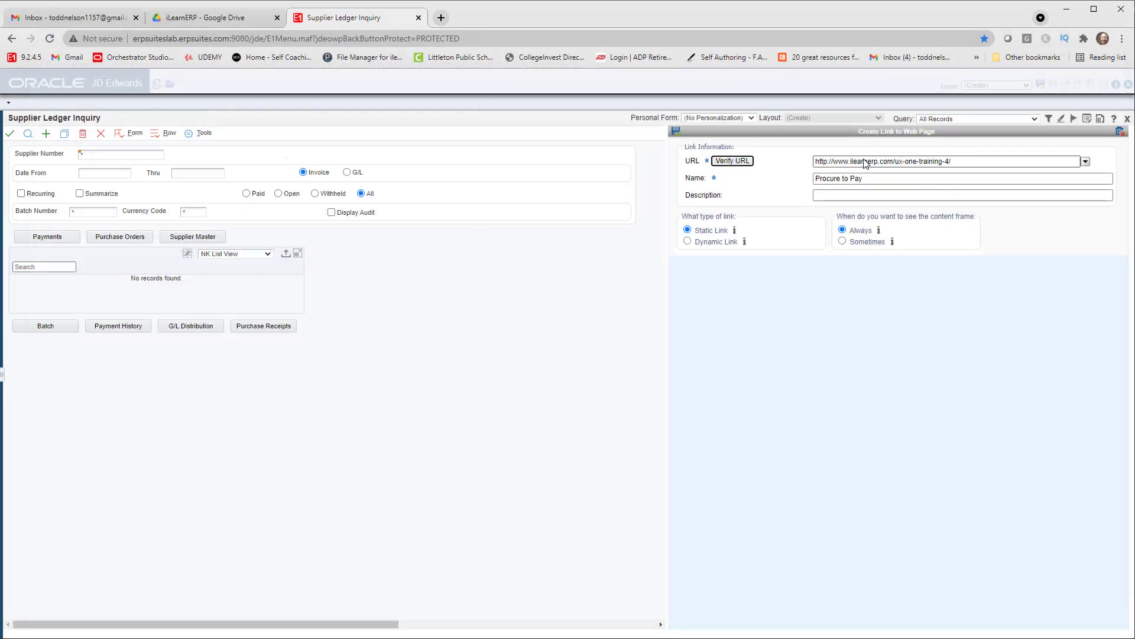
click(665, 108)
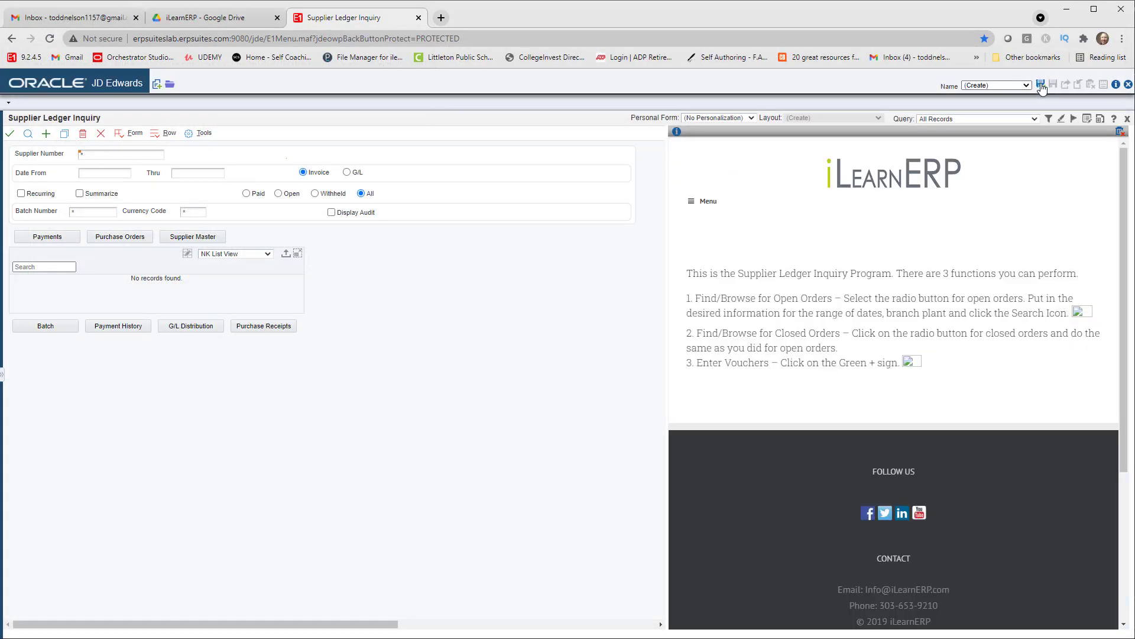
Save the Supplier Ledger Inquiry layout under the new name 'P2P'
click(1039, 84)
click(584, 309)
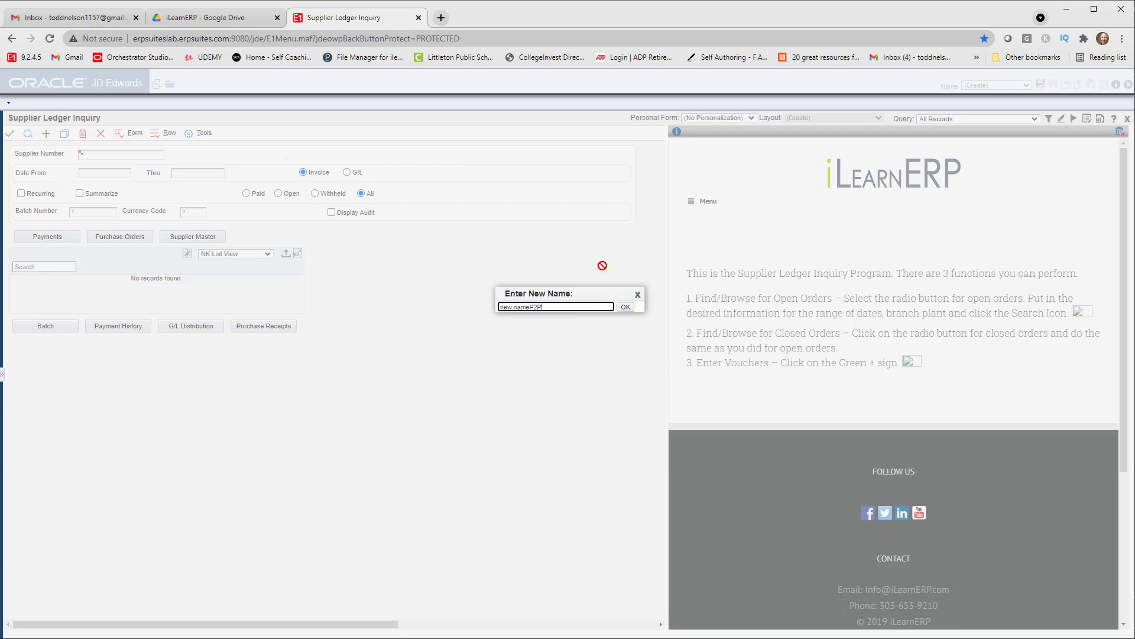
key(BackSpace)
key(BackSpace)
key(BackSpace)
key(BackSpace)
key(BackSpace)
key(BackSpace)
key(BackSpace)
key(BackSpace)
key(Escape)
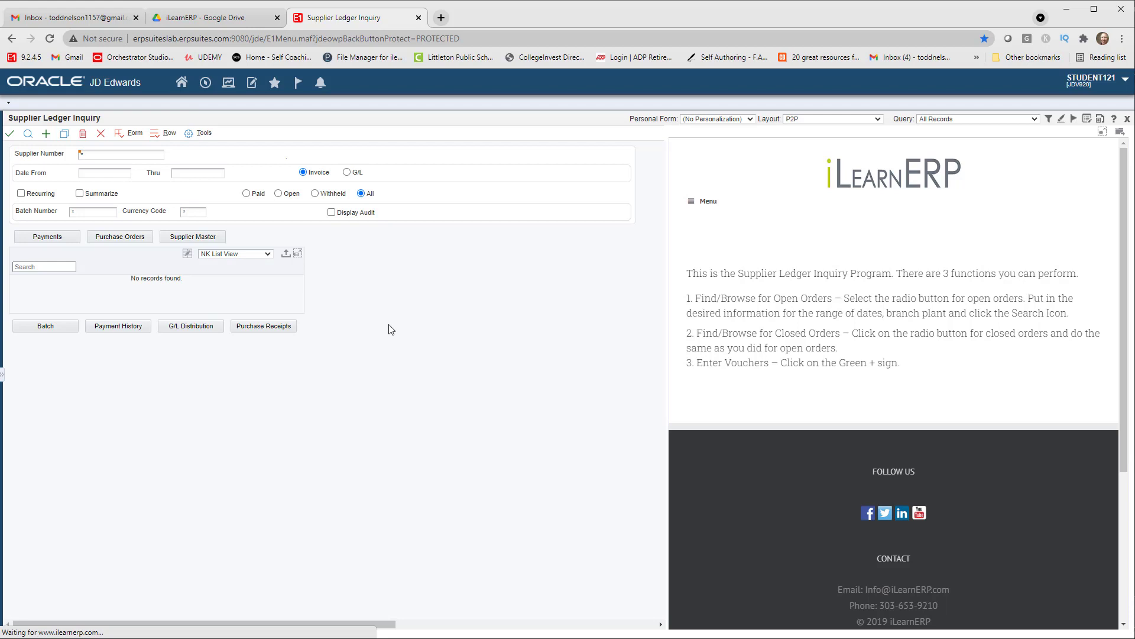
Add a new voucher and open Personalization > Edit Form Layout on Enter Voucher - Payment Information
click(47, 135)
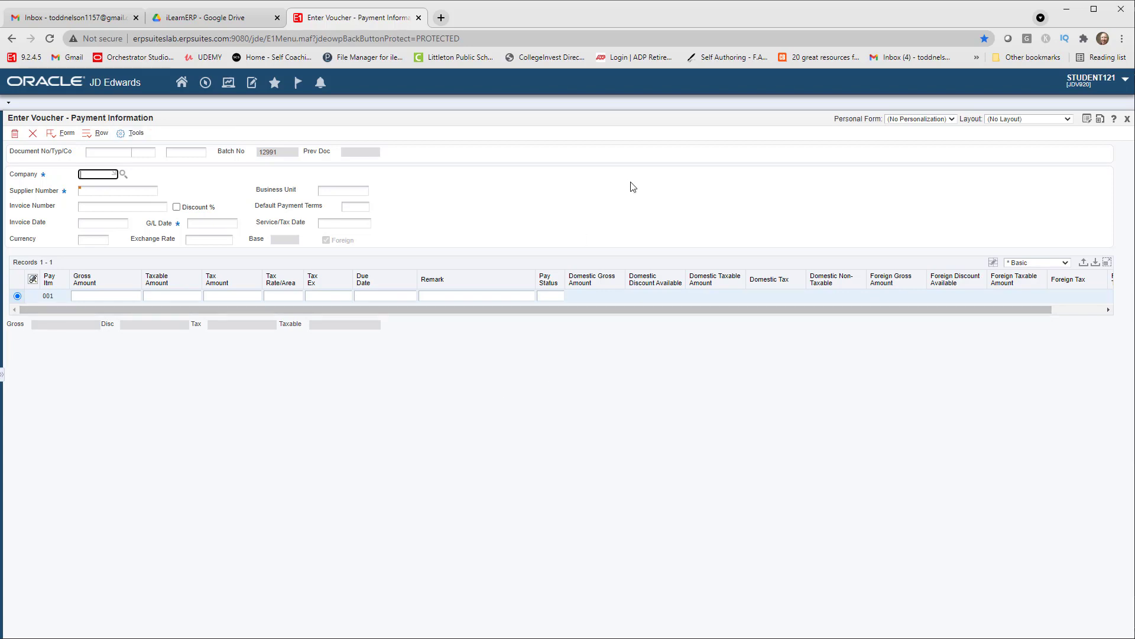
click(1125, 79)
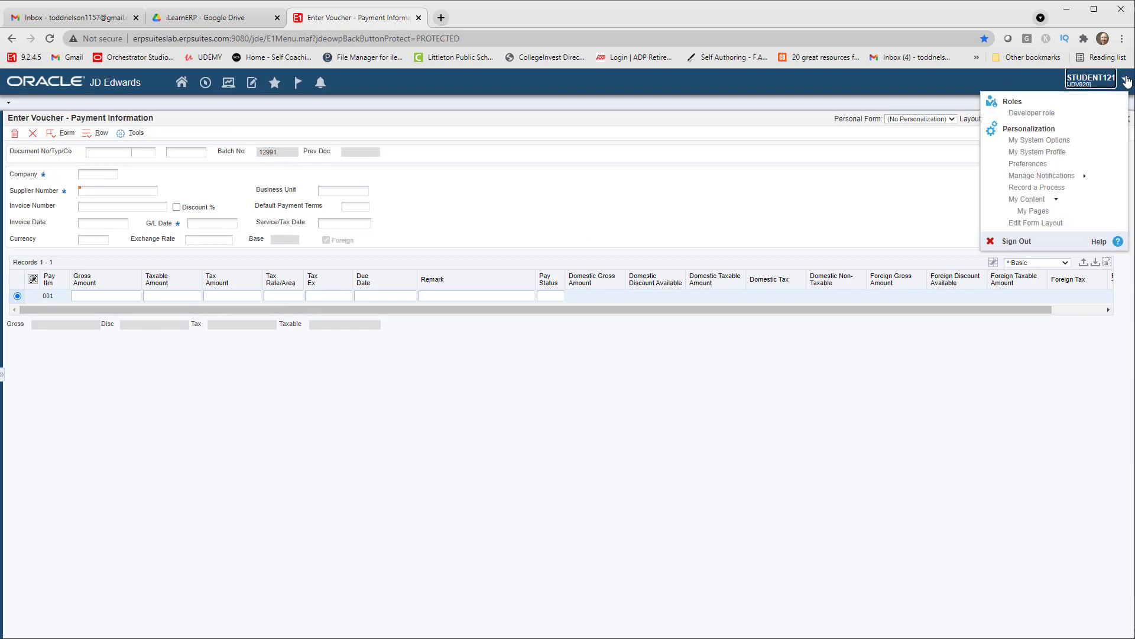
click(1029, 223)
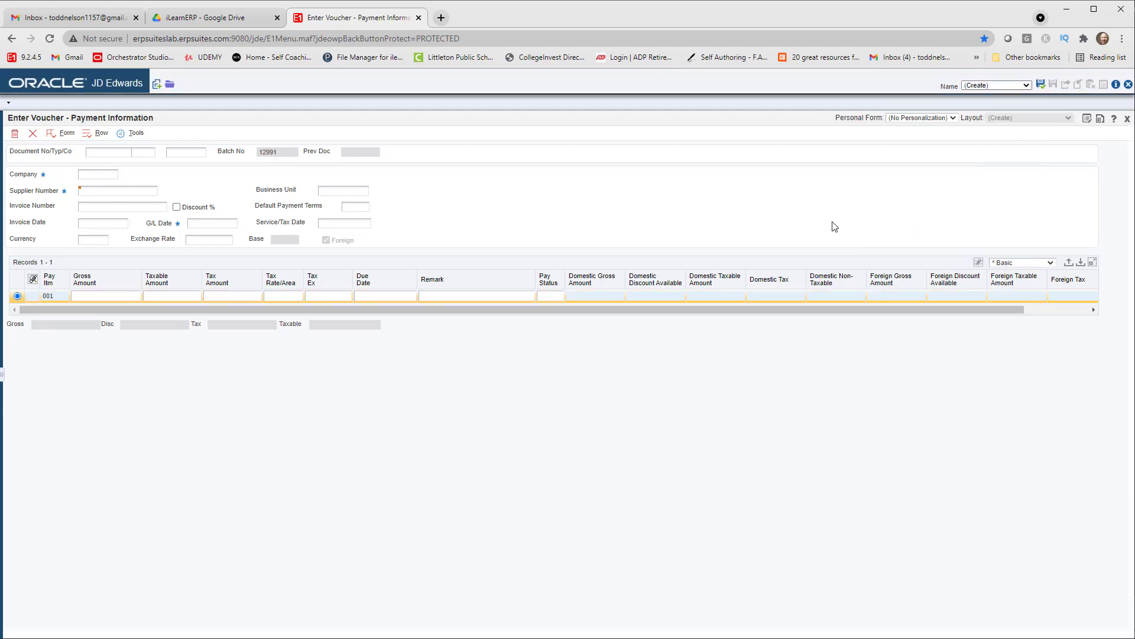
click(157, 84)
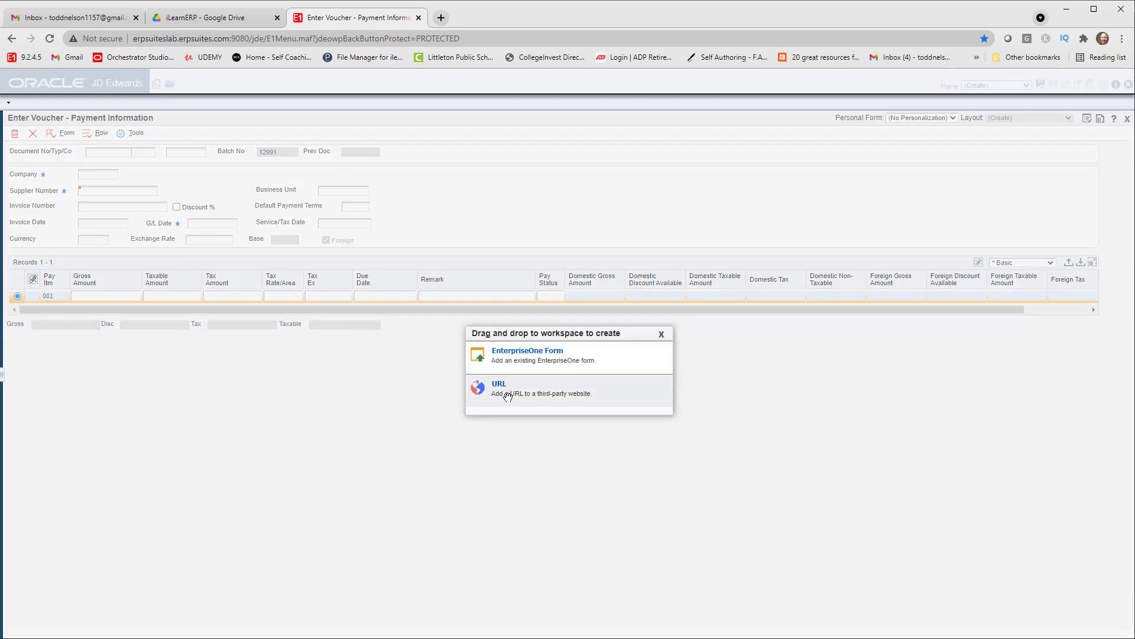
drag(508, 396, 769, 361)
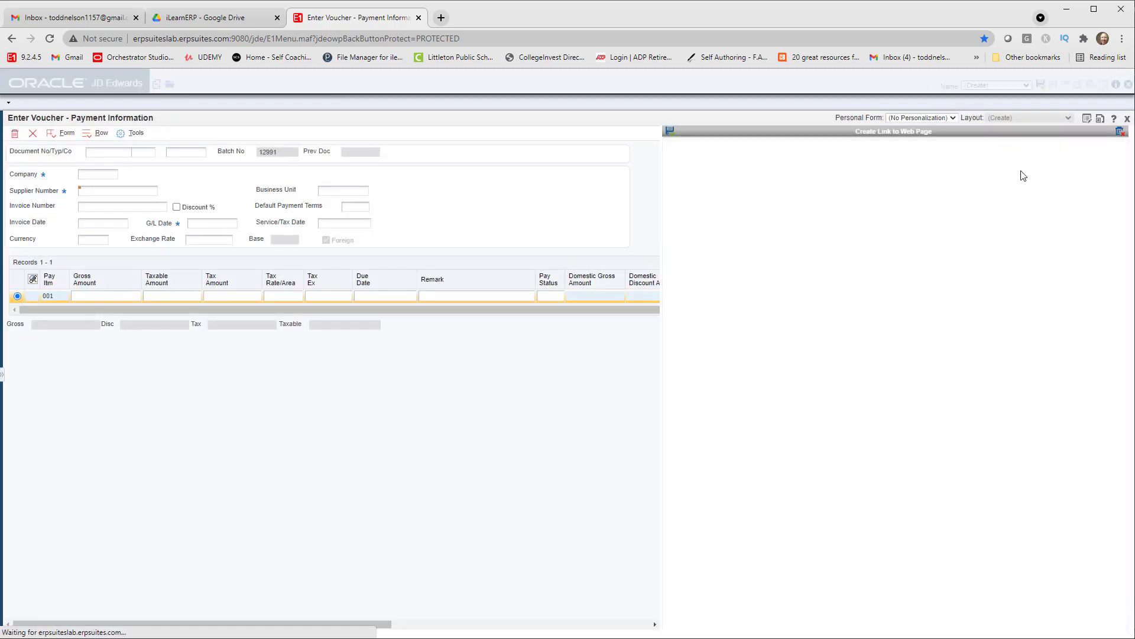
click(827, 160)
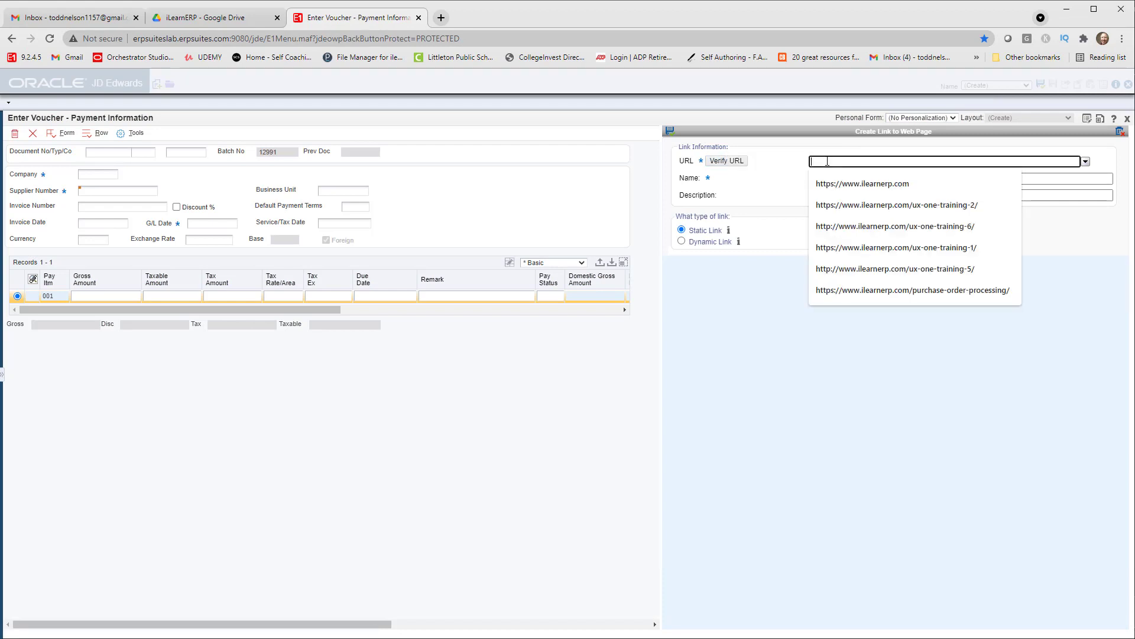
click(834, 269)
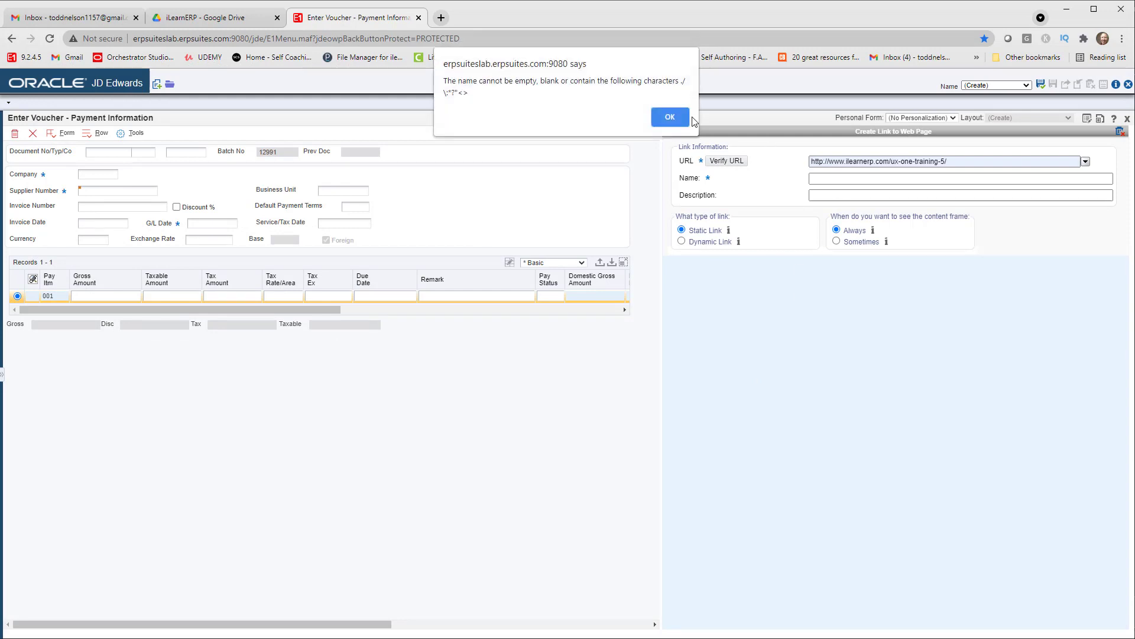
click(670, 116)
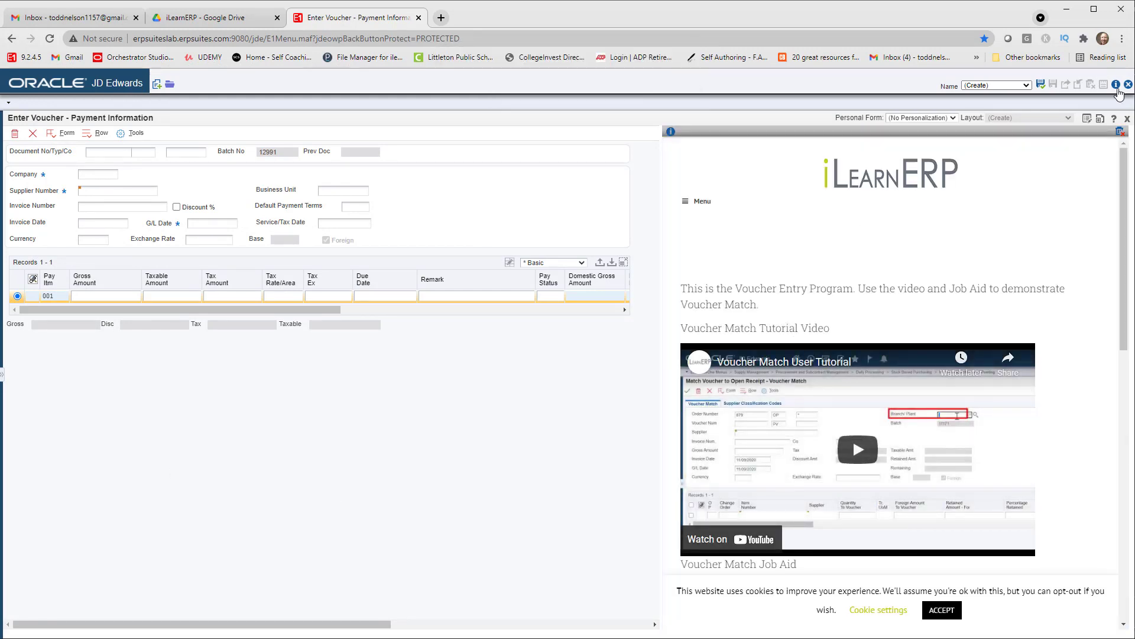
Save the voucher layout as 'Enter Vouchers' and close layout editing
click(1041, 86)
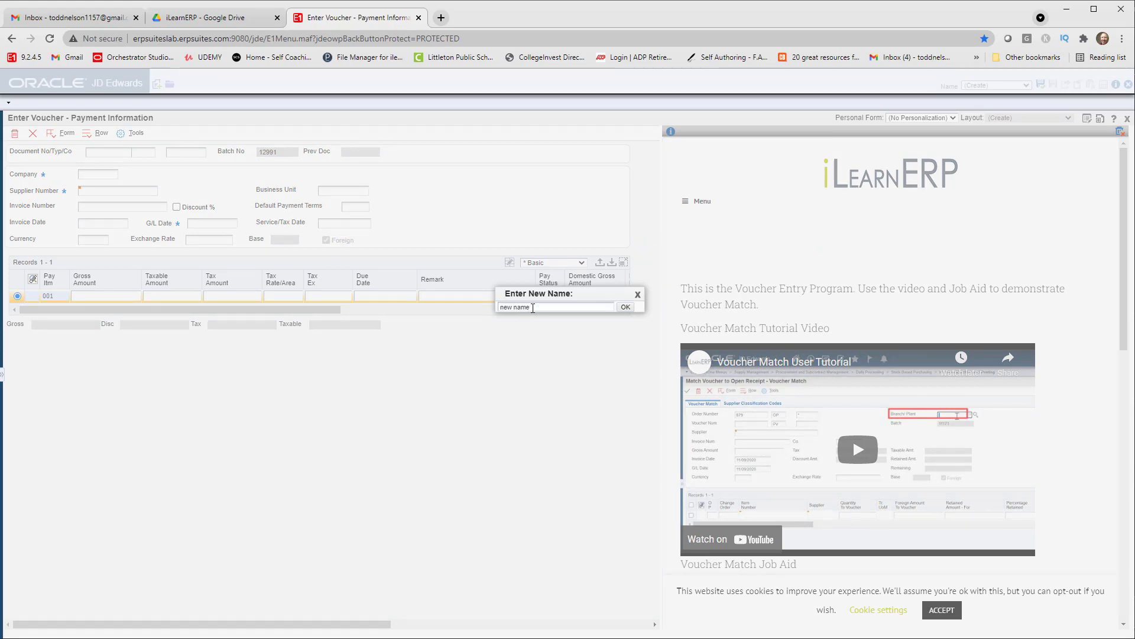
click(530, 307)
key(BackSpace)
key(BackSpace)
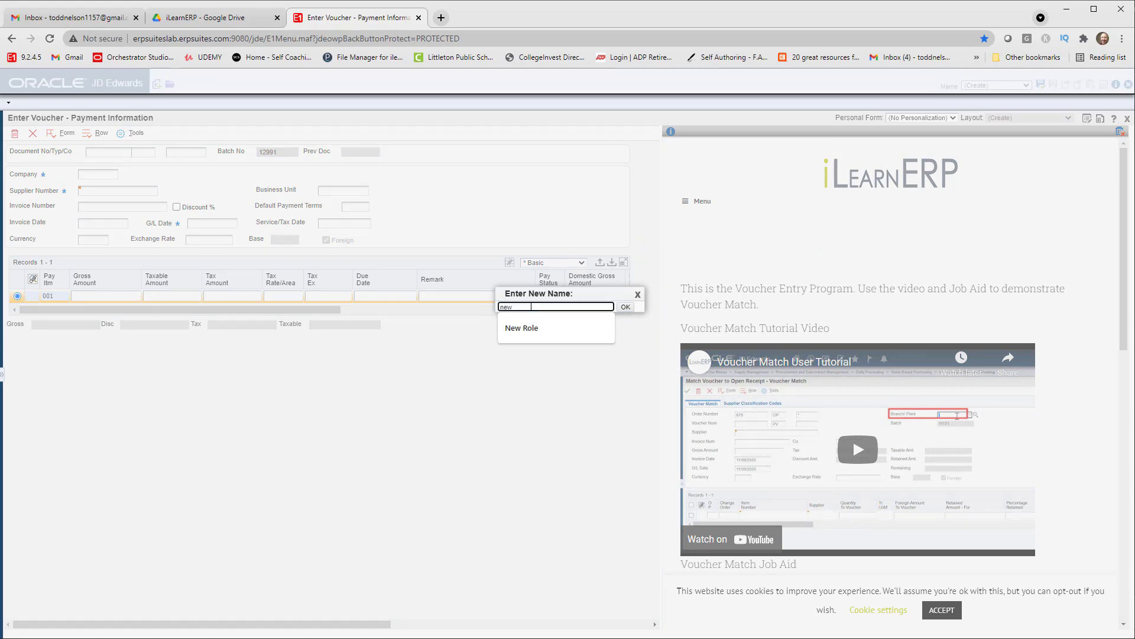
key(BackSpace)
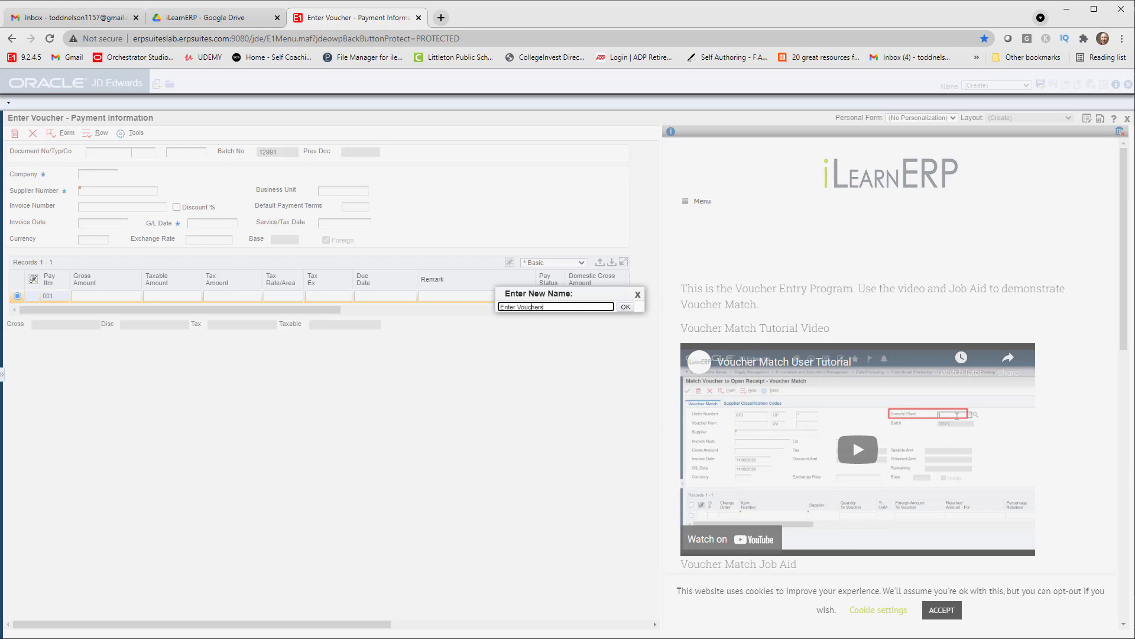
click(626, 308)
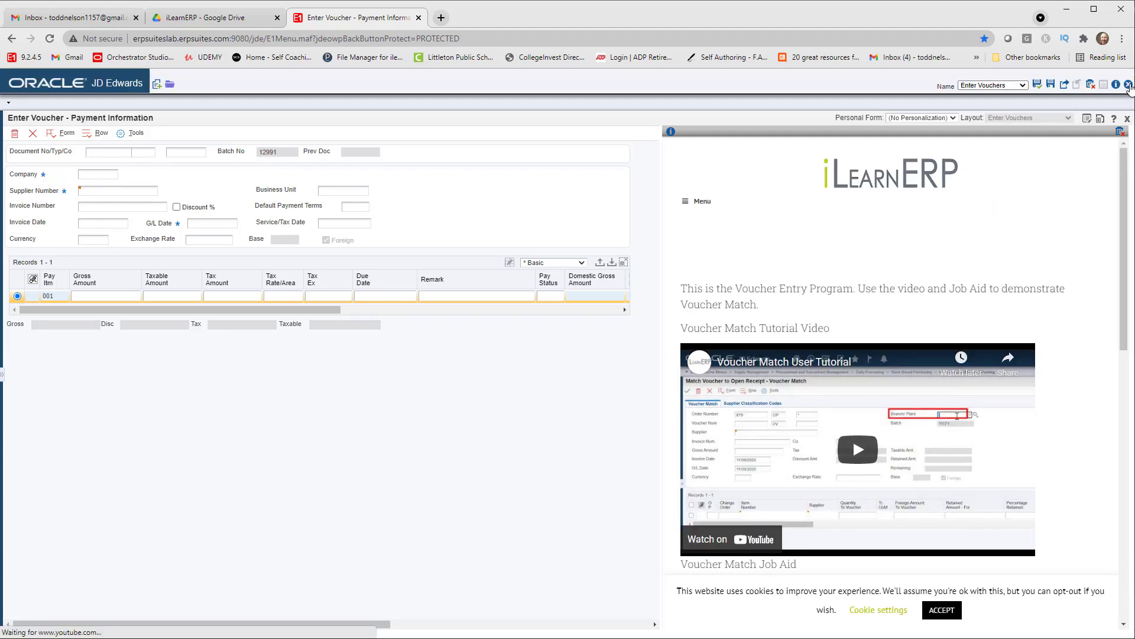
click(1128, 87)
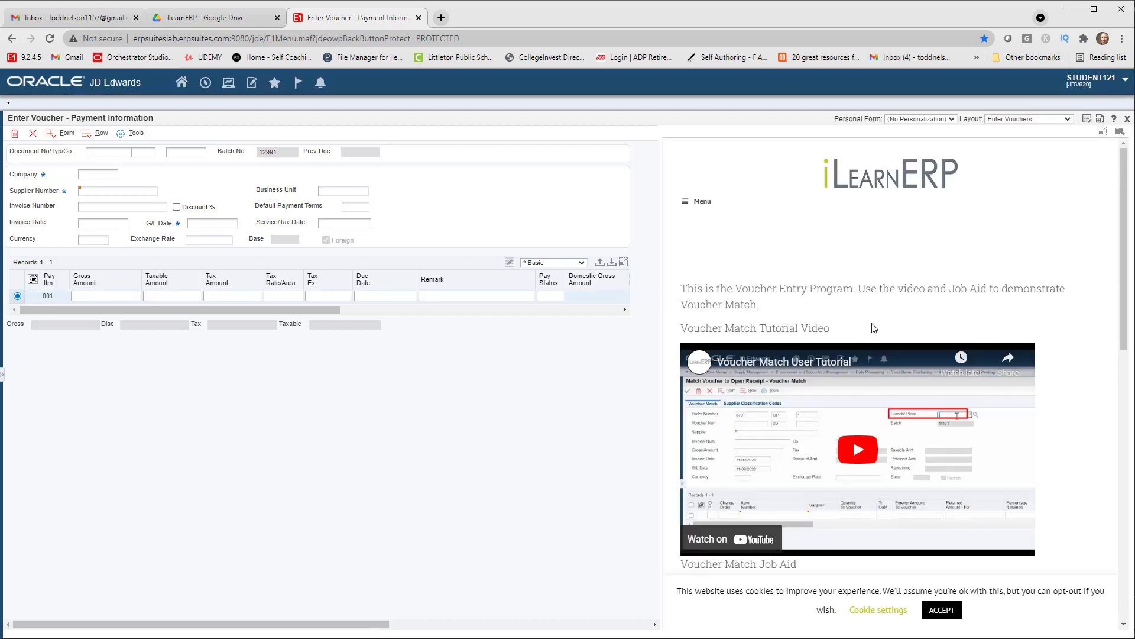
scroll(874, 328, down, 5)
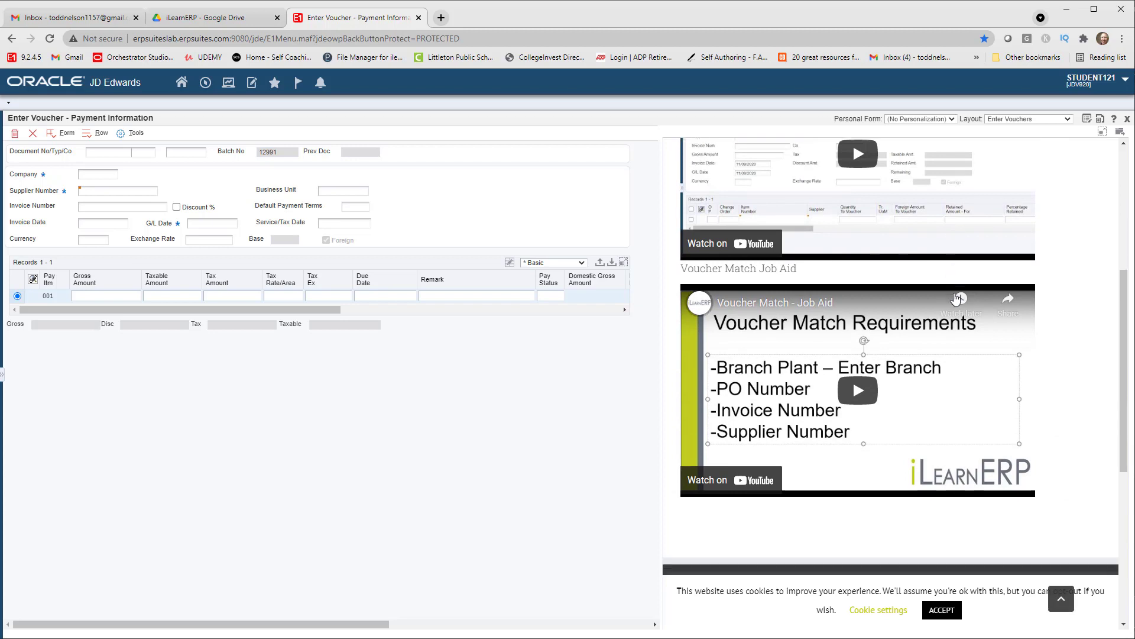
scroll(957, 297, up, 4)
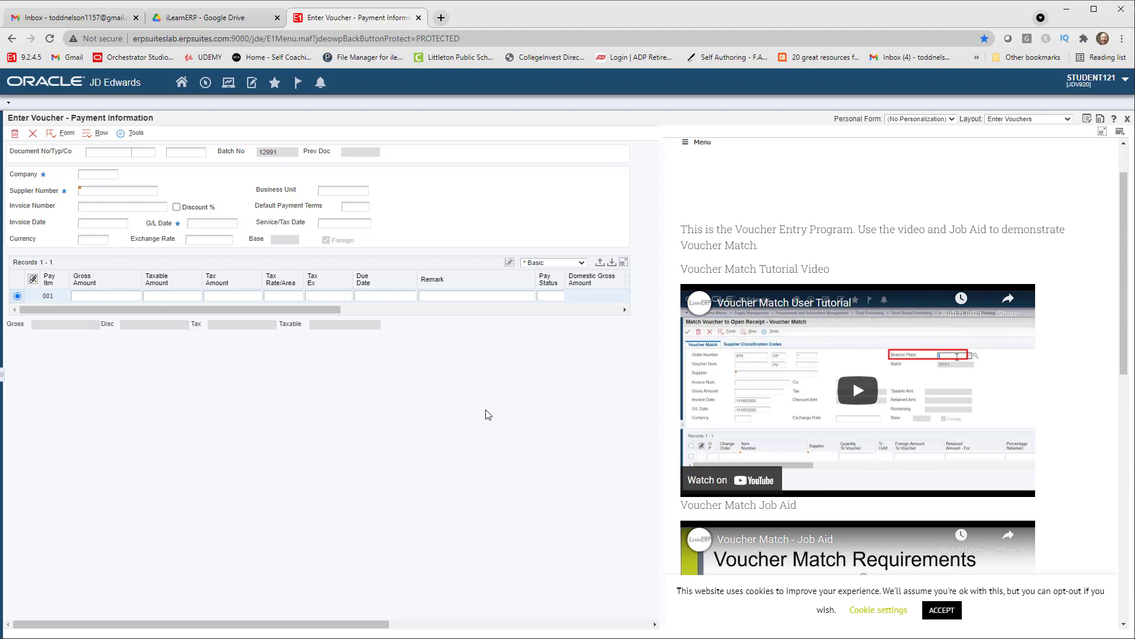
scroll(709, 451, down, 1)
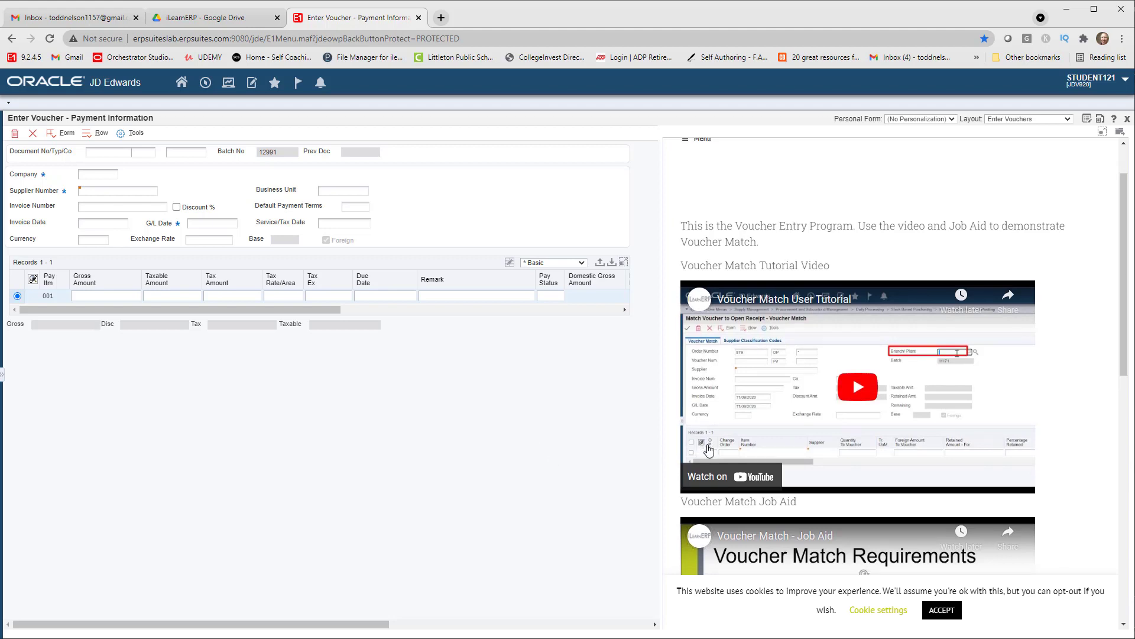
scroll(710, 451, down, 2)
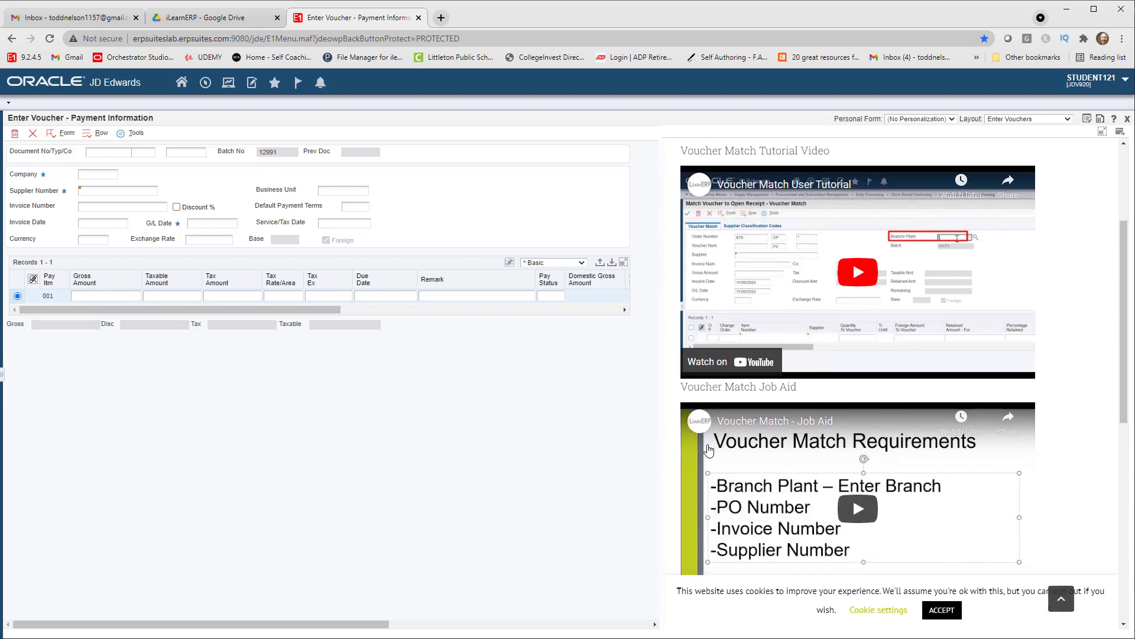